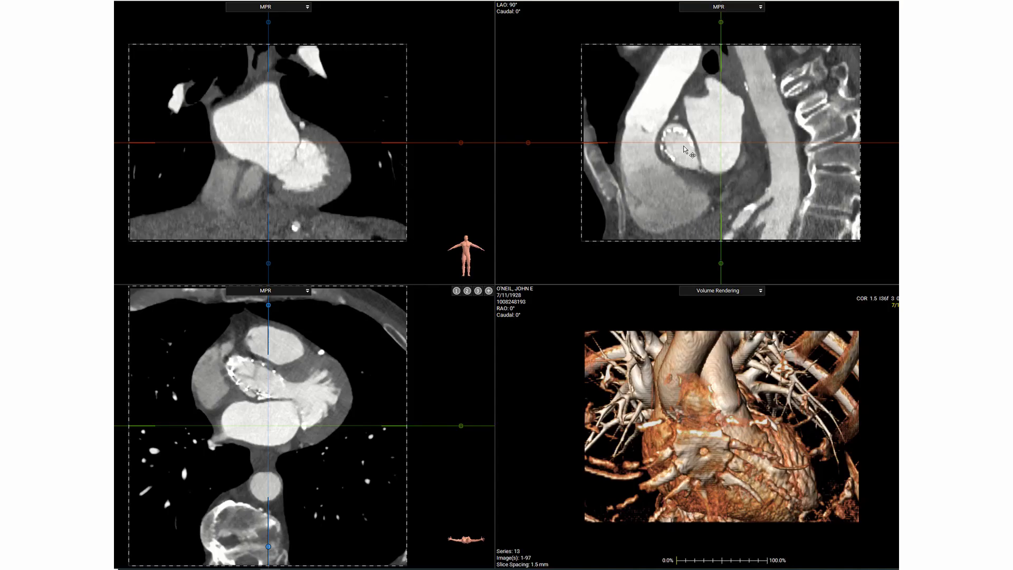
- Center the crosshairs on the valve stent and rotate the MPR planes to follow the valve's long axis
left_click(683, 145)
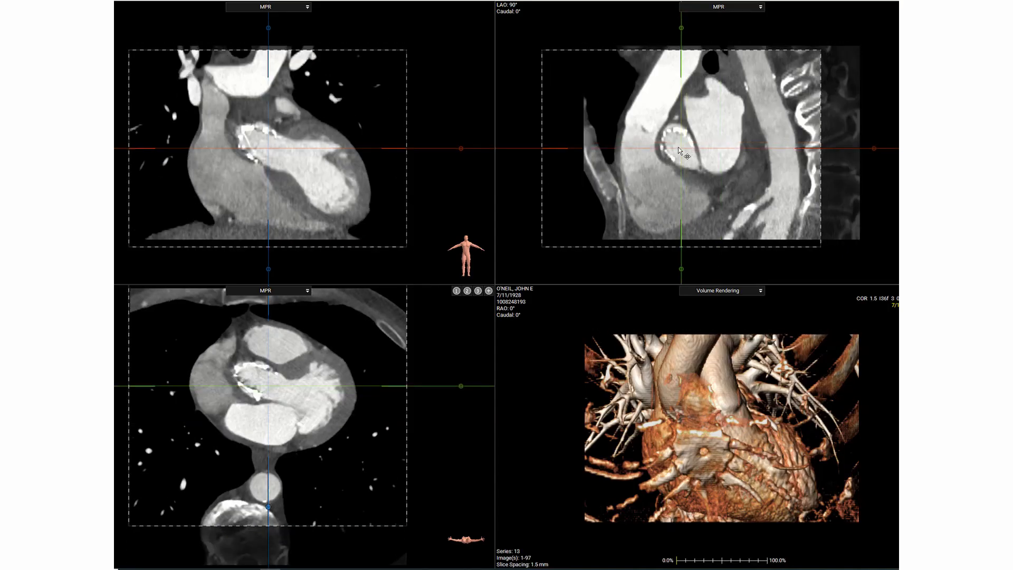
left_click_drag(268, 22, 144, 50)
left_click_drag(721, 22, 654, 20)
left_click_drag(724, 144, 720, 138)
right_click_drag(773, 158, 776, 183)
- Switch the sagittal view to a 41 mm thick MIP and recenter the planes along the stent's axis
left_click(718, 7)
left_click(719, 26)
left_click_drag(335, 174, 339, 127)
left_click_drag(270, 143, 257, 146)
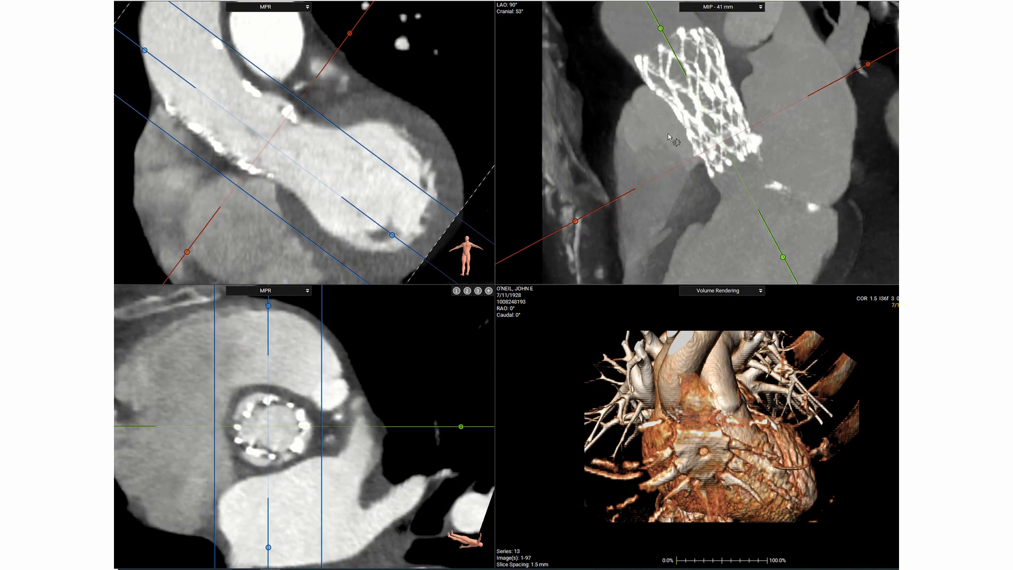
- Rotate the long-axis planes around the stent and correct their tilt so the cross-section lies perpendicular to the frame
left_click_drag(461, 426, 431, 492)
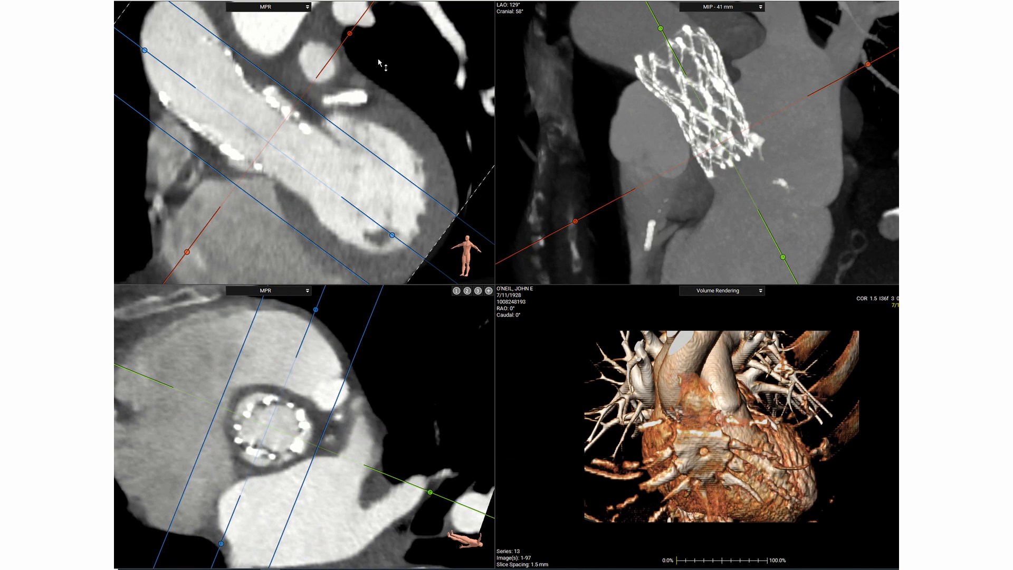
left_click_drag(353, 33, 361, 44)
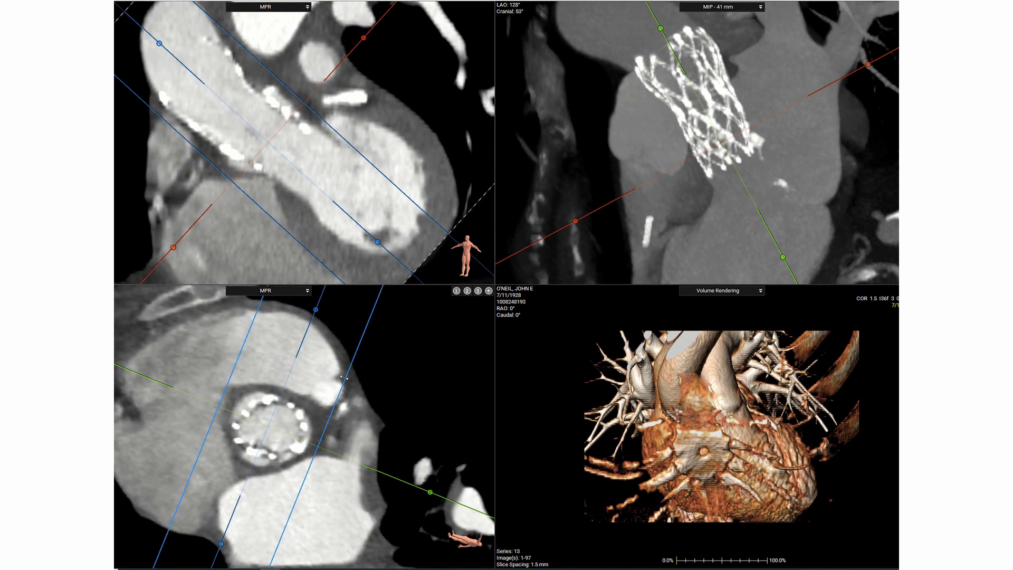
mouse_move(430, 491)
left_mouse_down()
mouse_move(392, 520)
mouse_move(317, 523)
left_mouse_up()
mouse_move(770, 562)
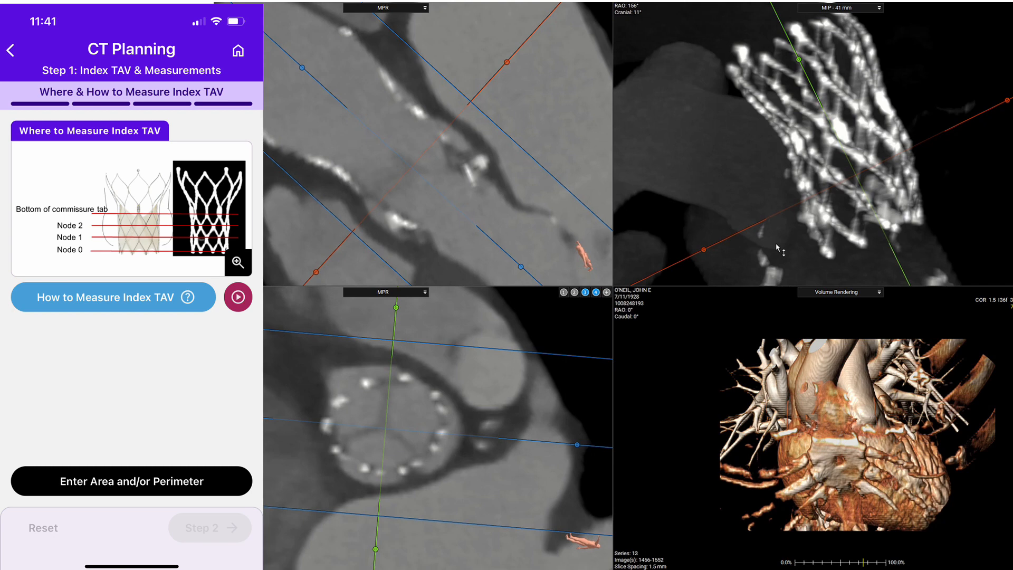
- Darken the soft tissue with windowing, rotate the long-axis planes, and recenter the cross-section at the bottom of the commissure tab
right_click_drag(776, 248, 817, 216)
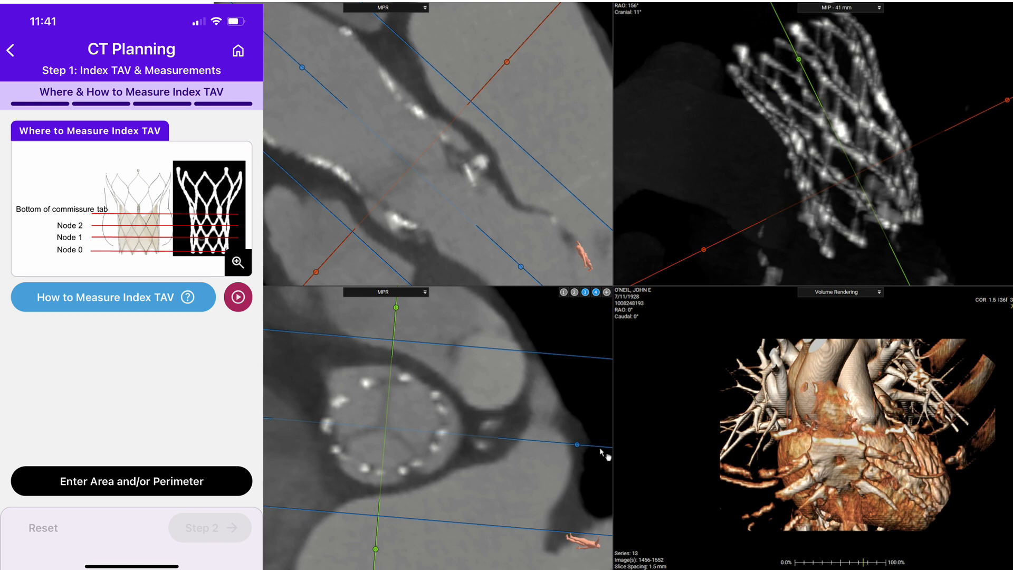
left_click_drag(577, 445, 543, 498)
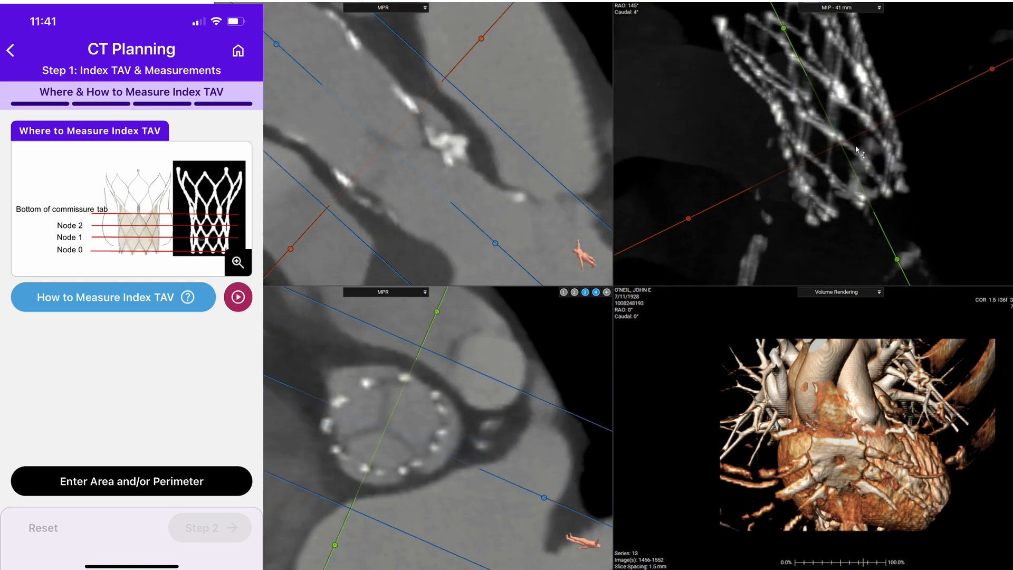
left_click_drag(841, 139, 829, 113)
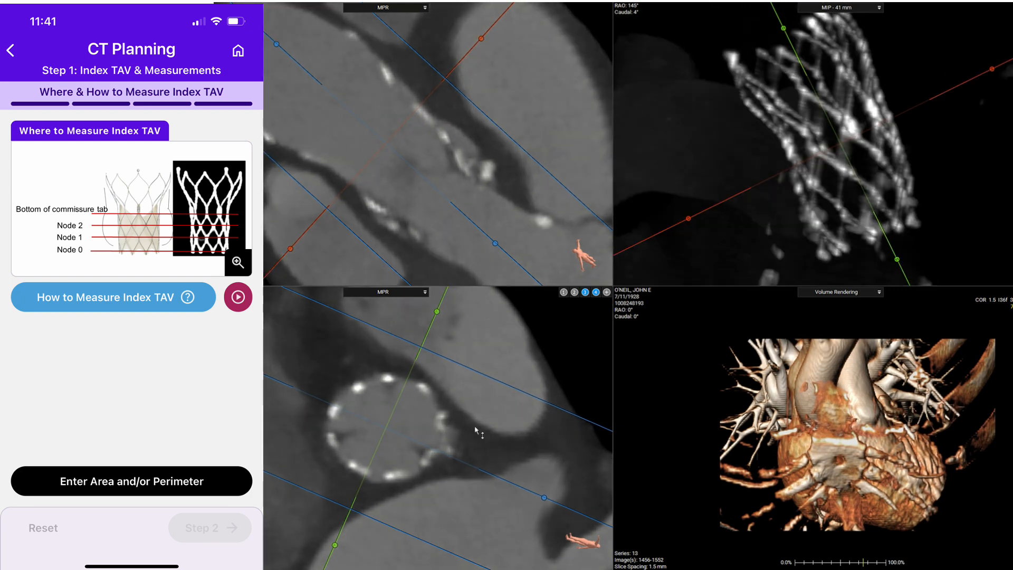
left_click_drag(476, 426, 360, 359)
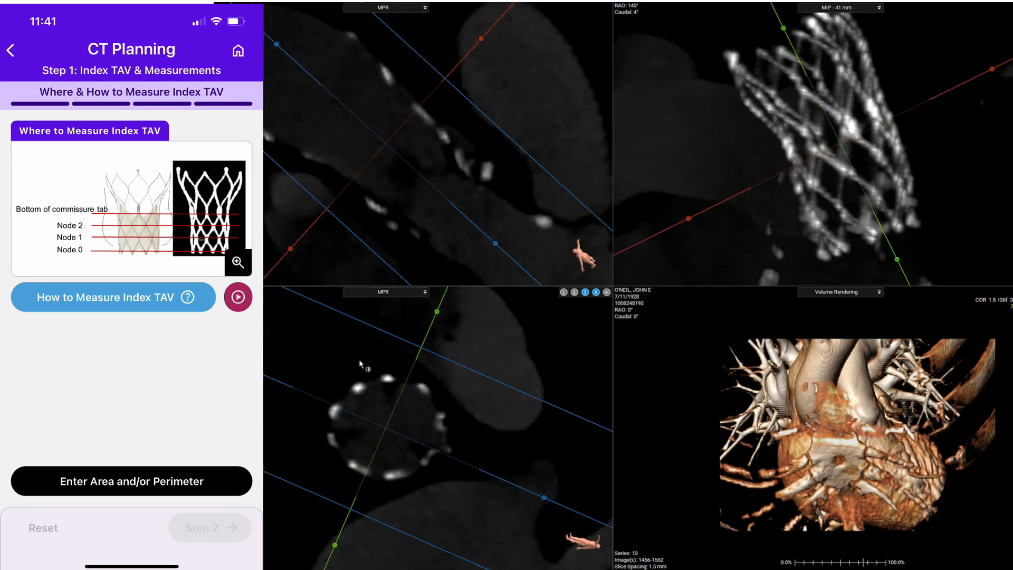
- Measure the stent at the bottom of the commissure tab with a polygon traced around the frame struts on the enlarged cross-section
double_click(496, 405)
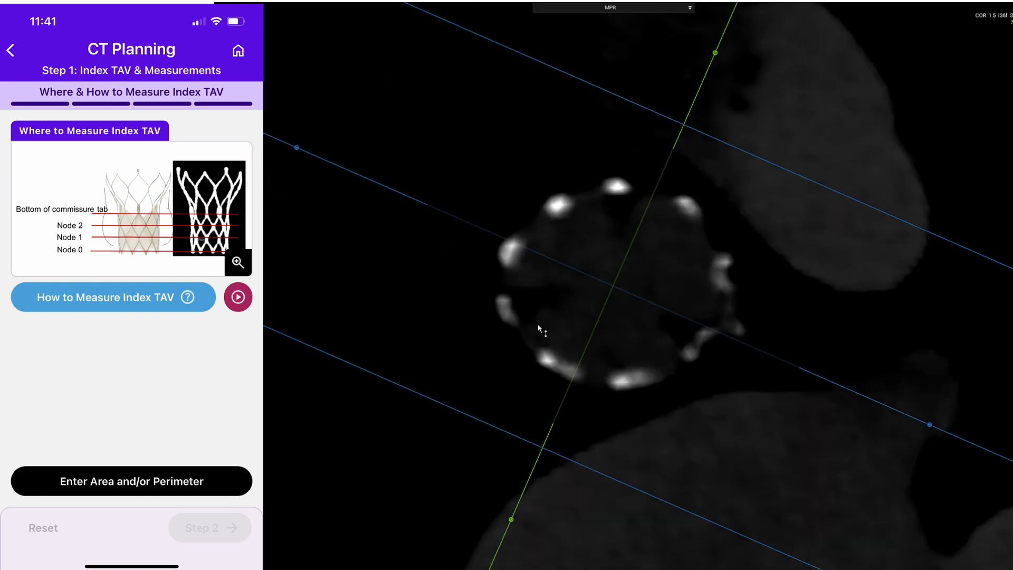
right_click(493, 255)
mouse_move(533, 292)
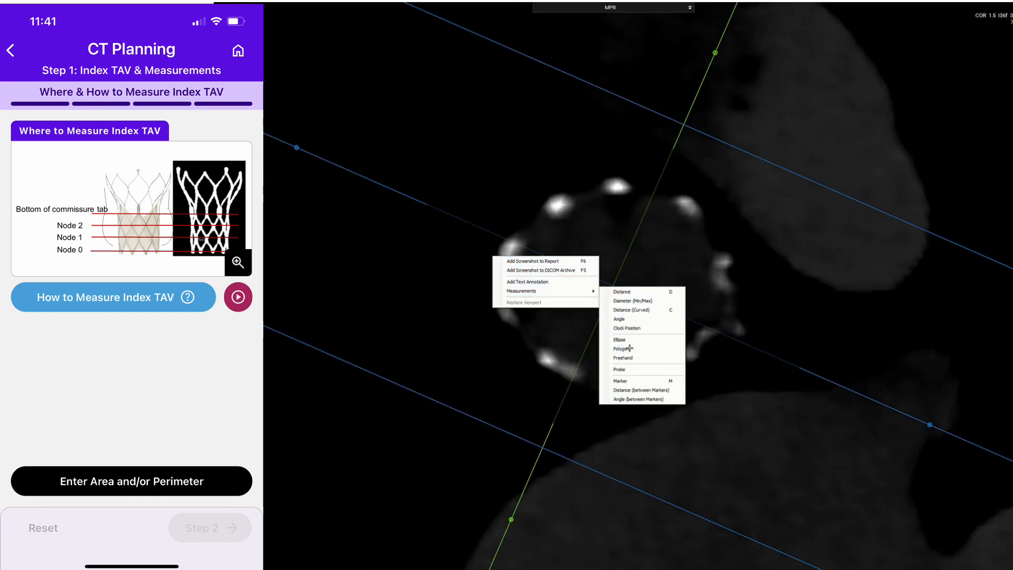
left_click(621, 348)
left_click(625, 184)
mouse_move(556, 205)
left_mouse_down()
mouse_move(506, 261)
mouse_move(504, 319)
mouse_move(543, 367)
mouse_move(660, 372)
mouse_move(696, 348)
mouse_move(722, 303)
mouse_move(722, 263)
mouse_move(691, 205)
left_mouse_up()
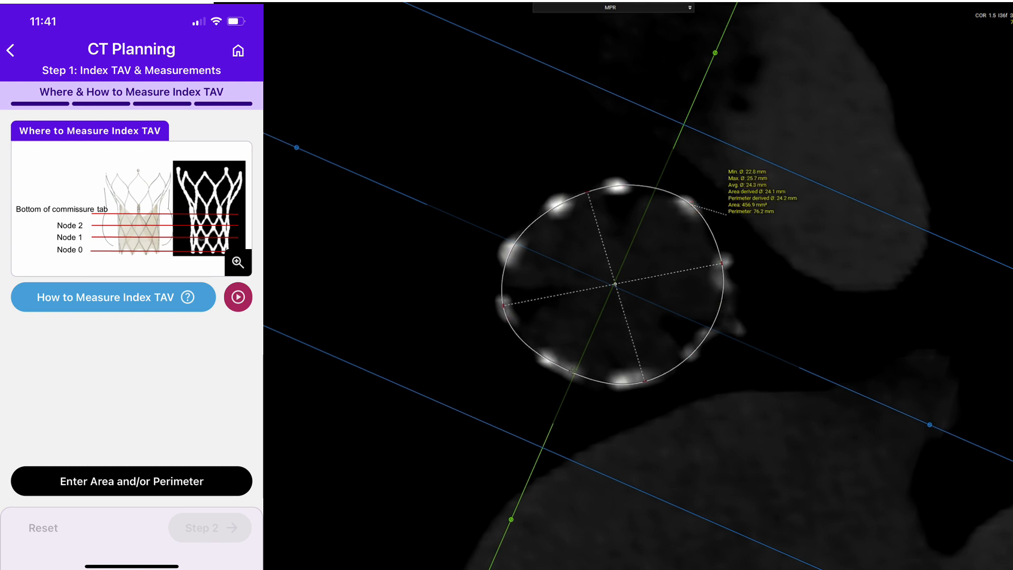
double_click(691, 163)
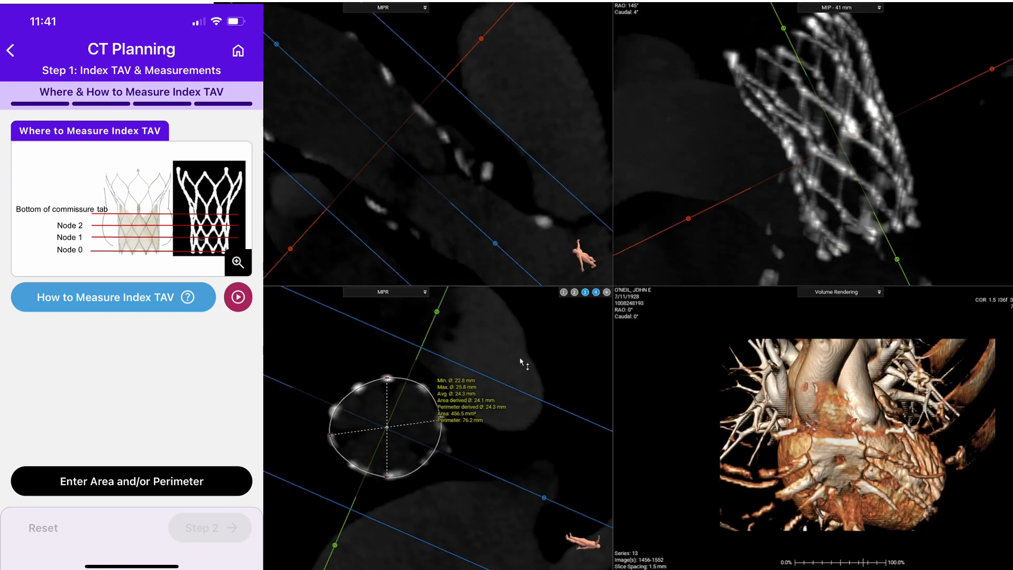
- Move the cross-section down to Node 2 and reshape the polygon to fit the stent struts at that level
scroll(539, 353, "down", 5)
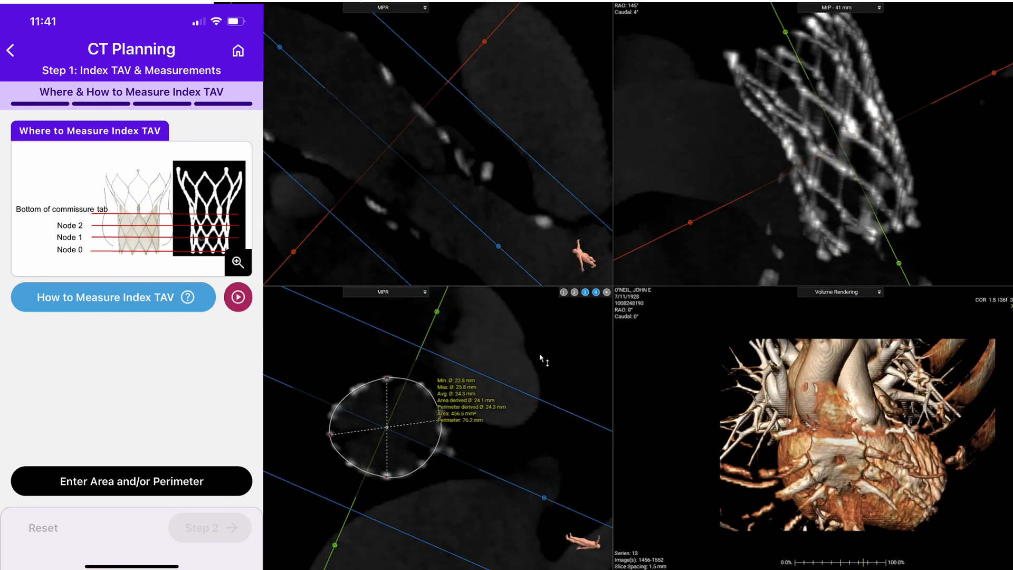
scroll(541, 357, "down", 3)
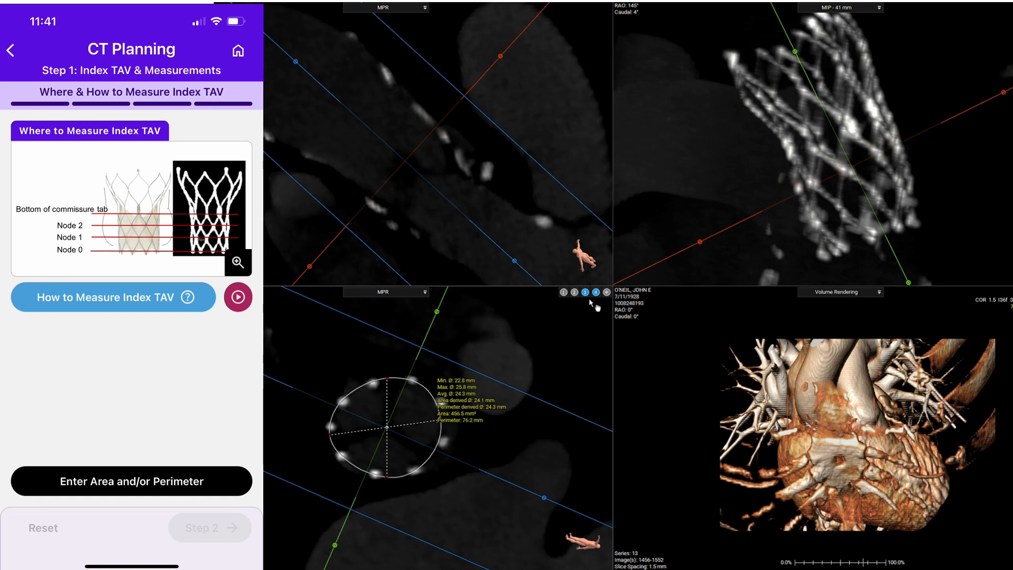
double_click(559, 358)
left_click_drag(772, 185, 800, 117)
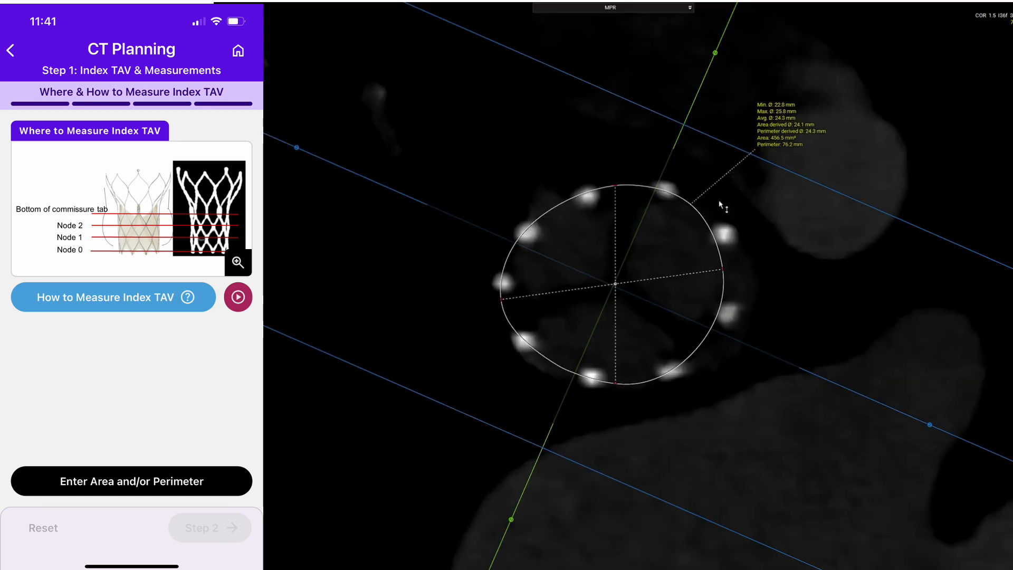
left_click_drag(692, 204, 695, 201)
left_click_drag(726, 259, 732, 258)
left_click_drag(721, 305, 727, 313)
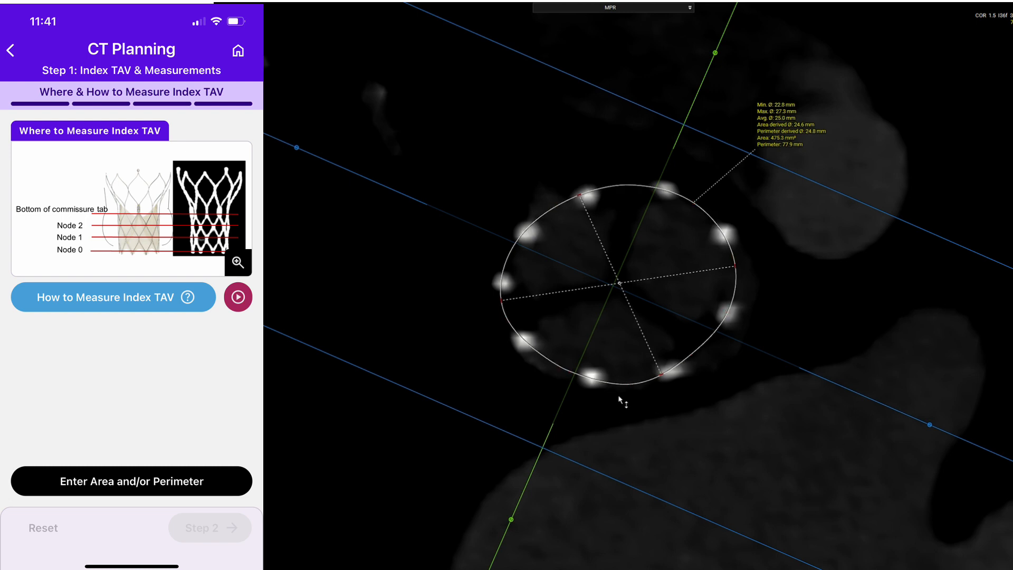
left_click_drag(630, 384, 695, 354)
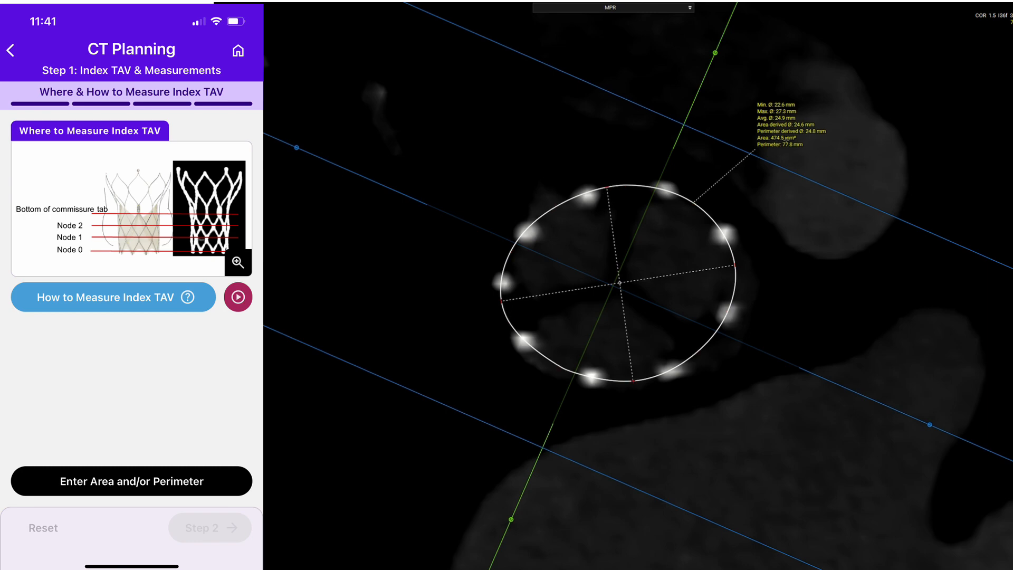
double_click(867, 95)
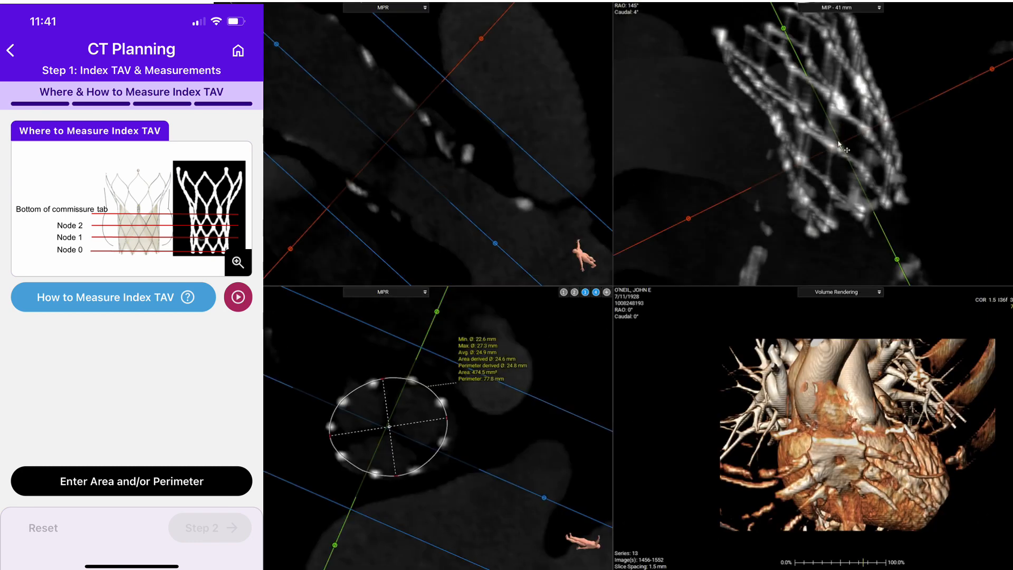
- Move the cross-section down to Node 1 and shift the polygon over the stent frame
scroll(544, 358, "down", 5)
scroll(544, 359, "down", 3)
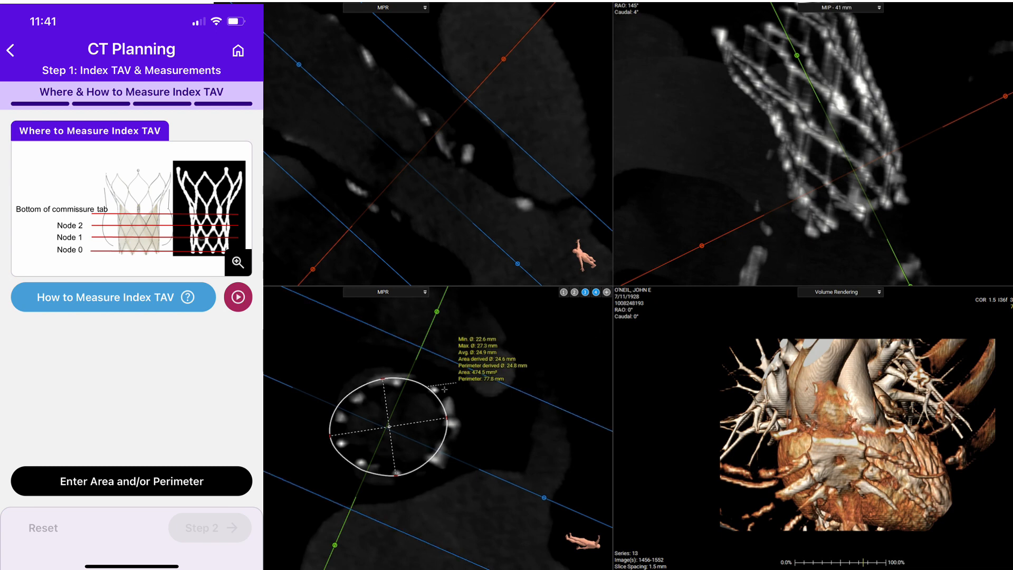
left_click_drag(410, 420, 420, 422)
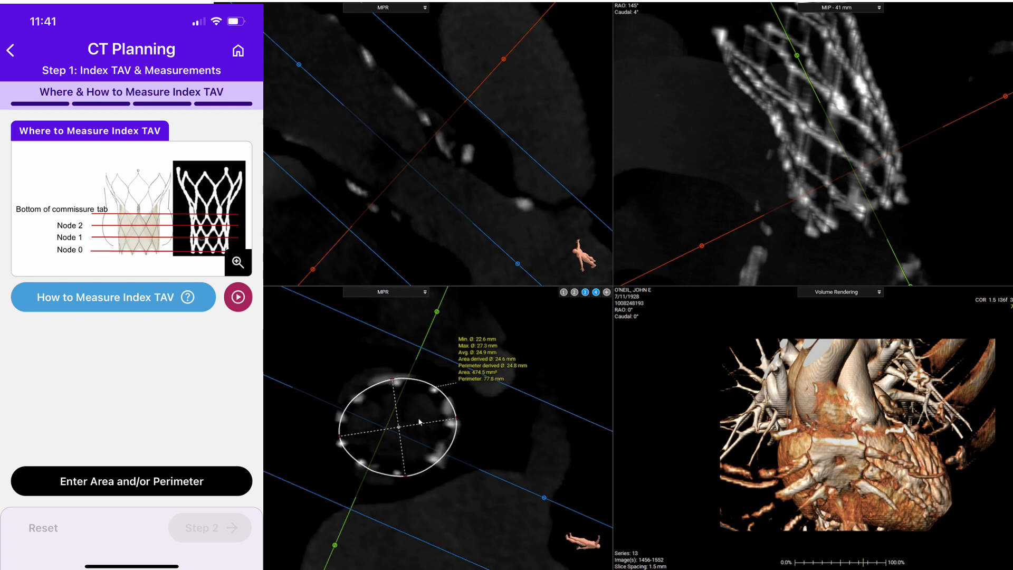
double_click(554, 376)
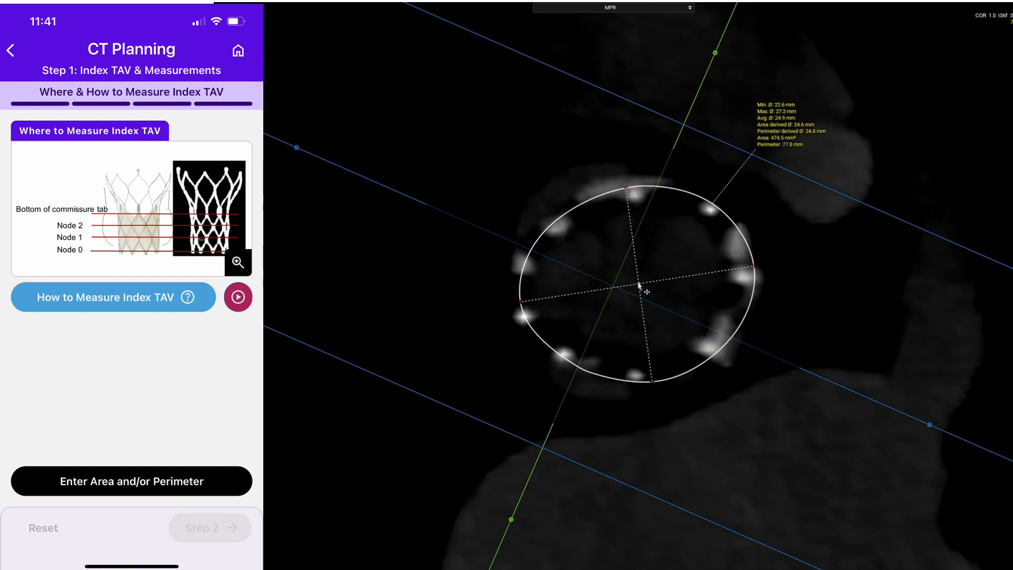
- Reshape the Node 1 polygon by aligning its control points with the stent struts around the frame
left_click_drag(627, 188, 637, 191)
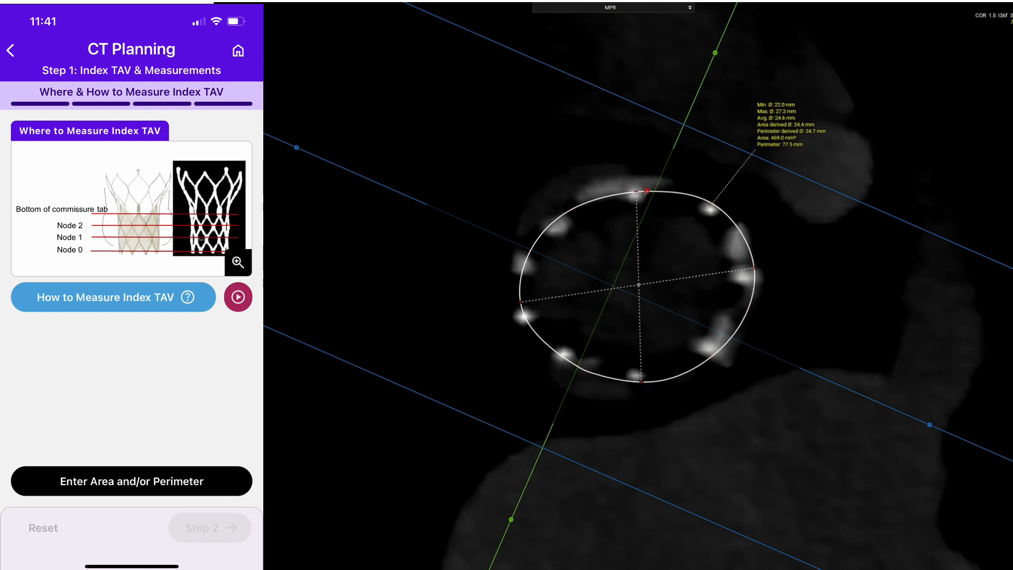
left_click_drag(712, 204, 713, 211)
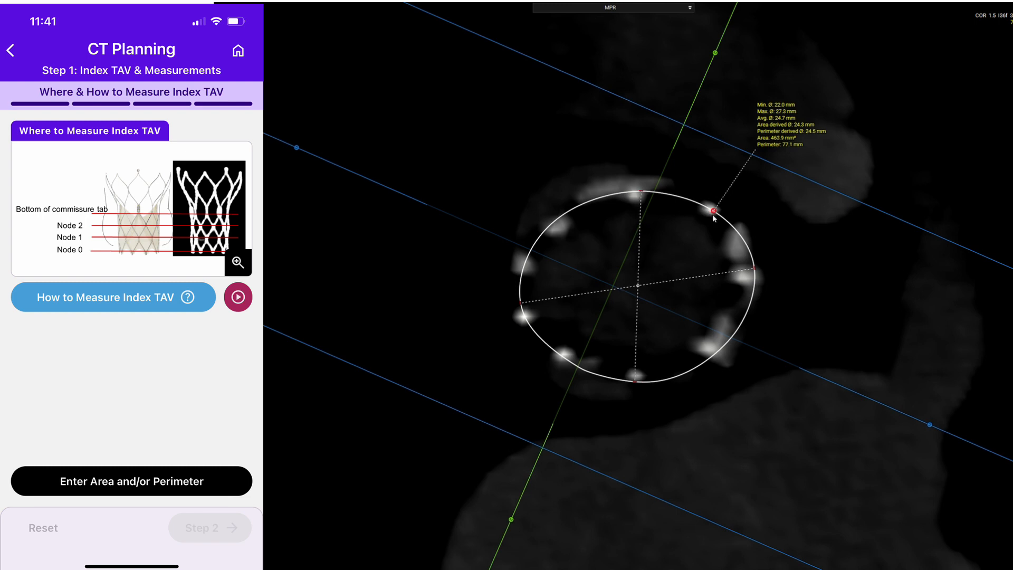
left_click_drag(754, 268, 750, 276)
left_click_drag(745, 317, 740, 314)
left_click_drag(713, 355, 712, 352)
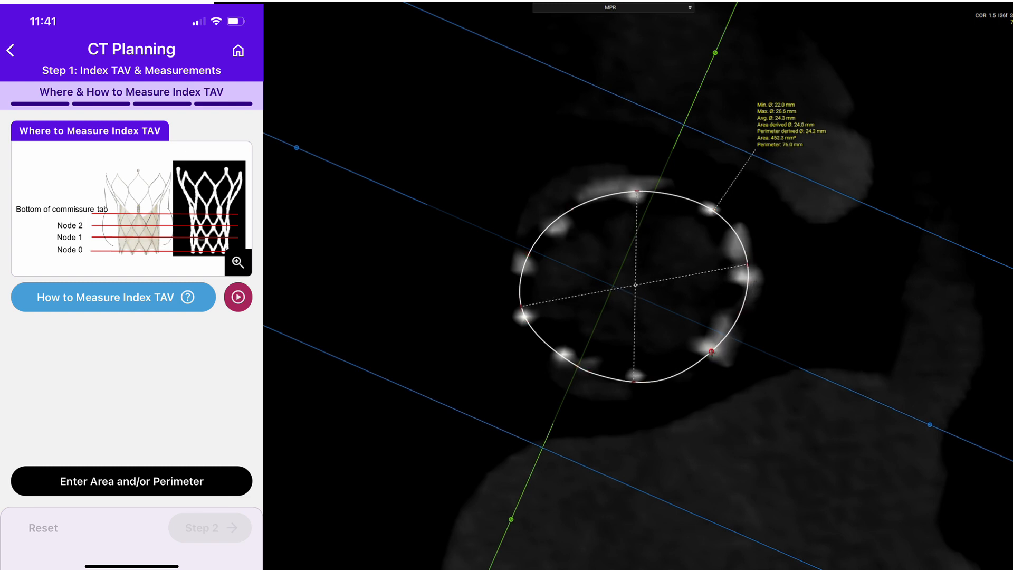
left_click_drag(636, 380, 589, 369)
left_click_drag(593, 373, 563, 358)
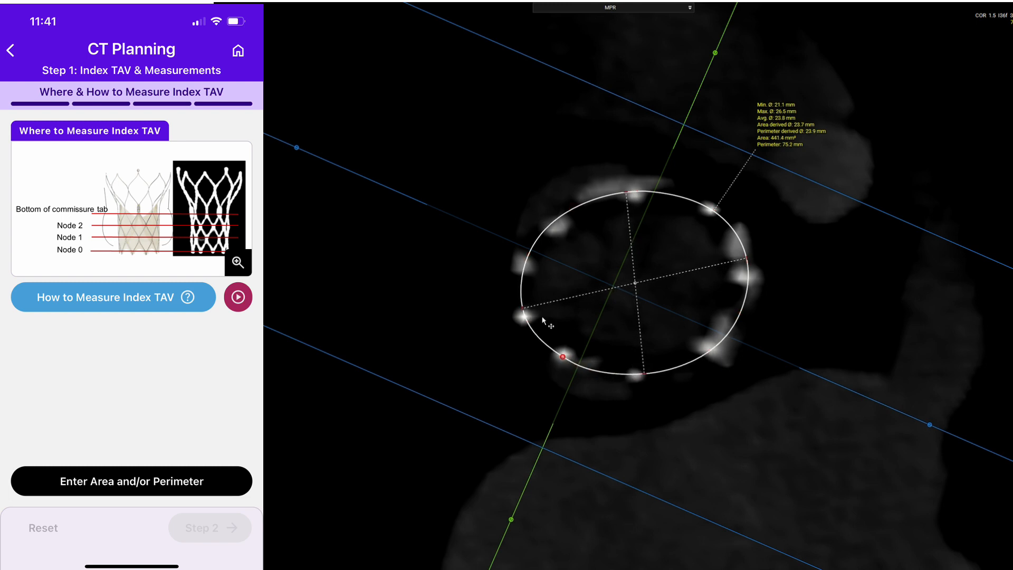
left_click_drag(572, 209, 572, 211)
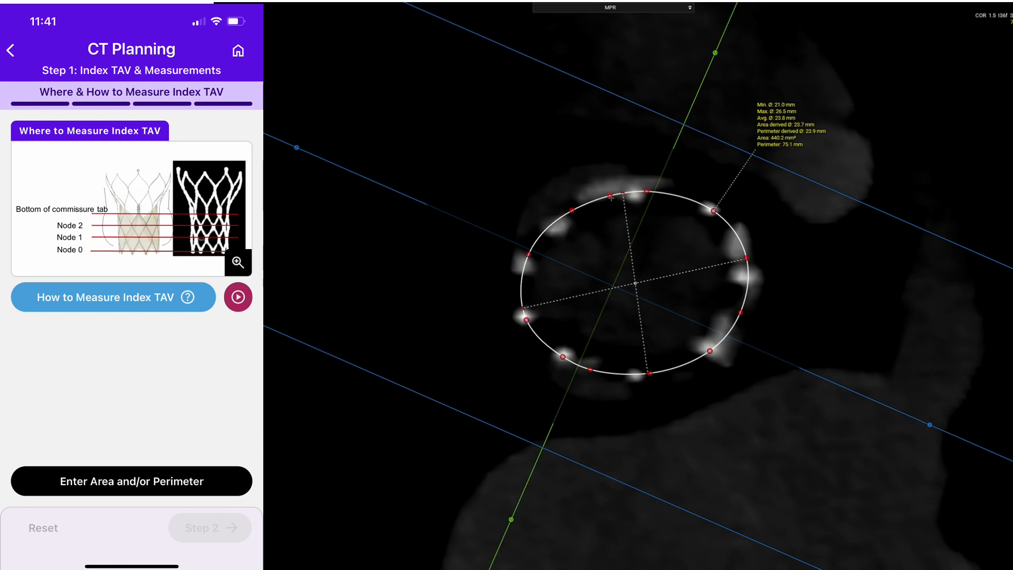
left_click_drag(645, 194, 645, 196)
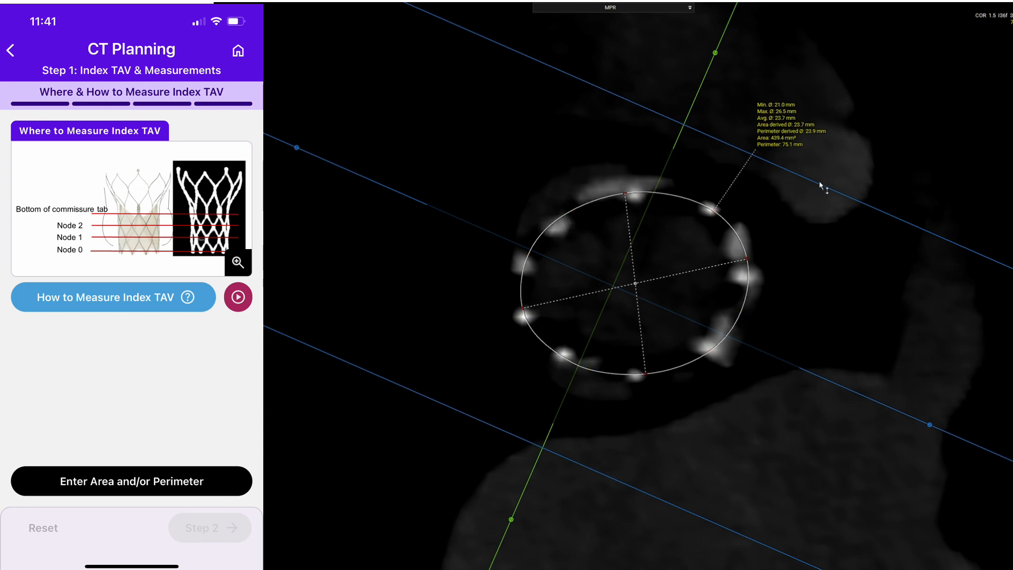
double_click(793, 261)
- Move the cross-section down to Node 0 and delete the existing polygon measurement
scroll(556, 343, "down", 6)
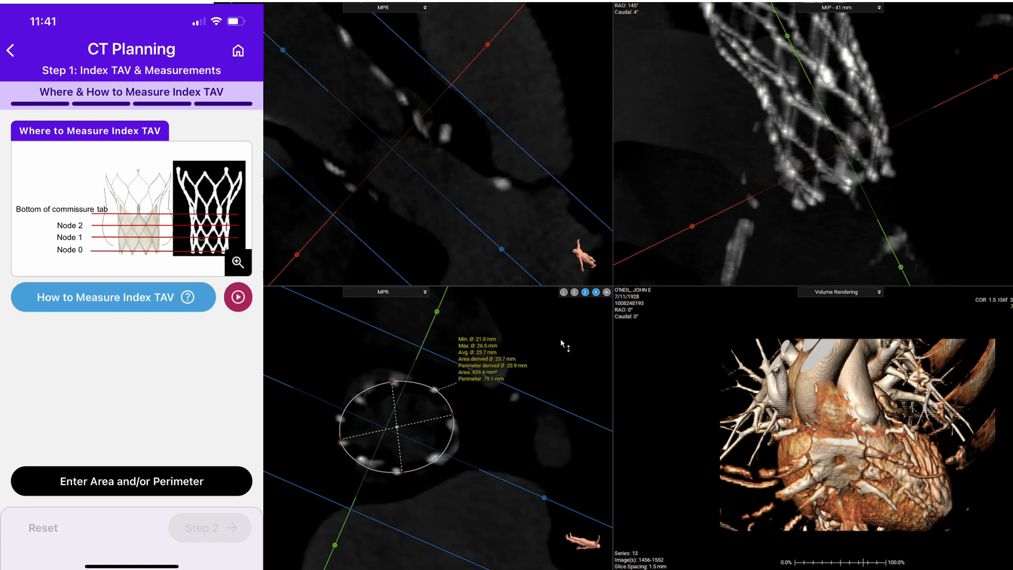
scroll(563, 344, "down", 2)
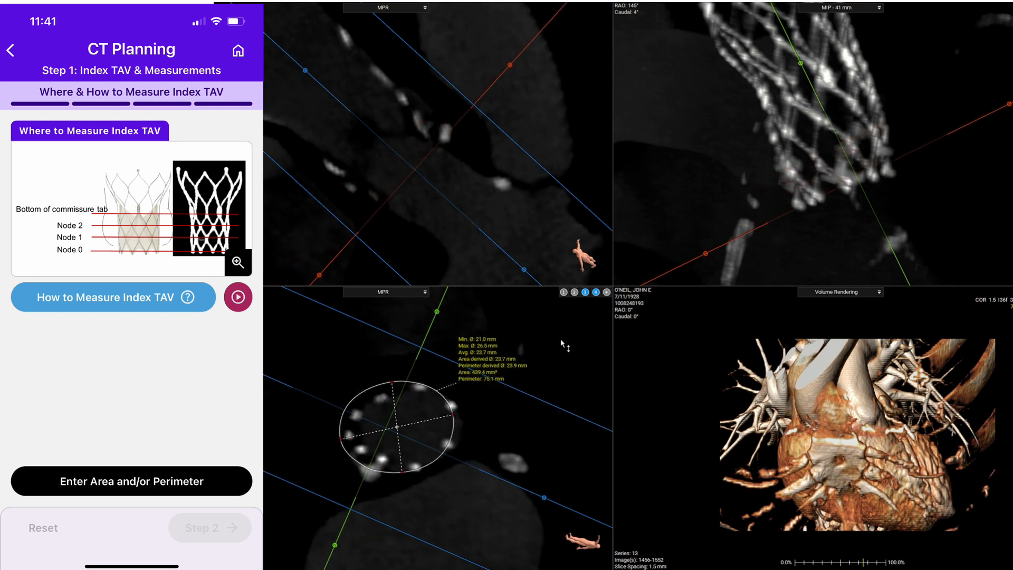
right_click(477, 362)
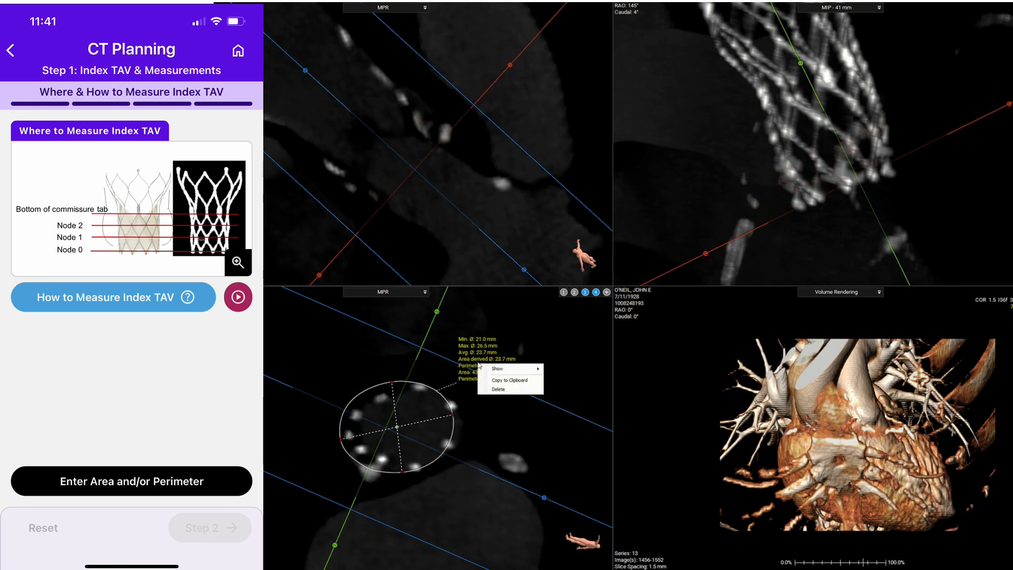
left_click(480, 366)
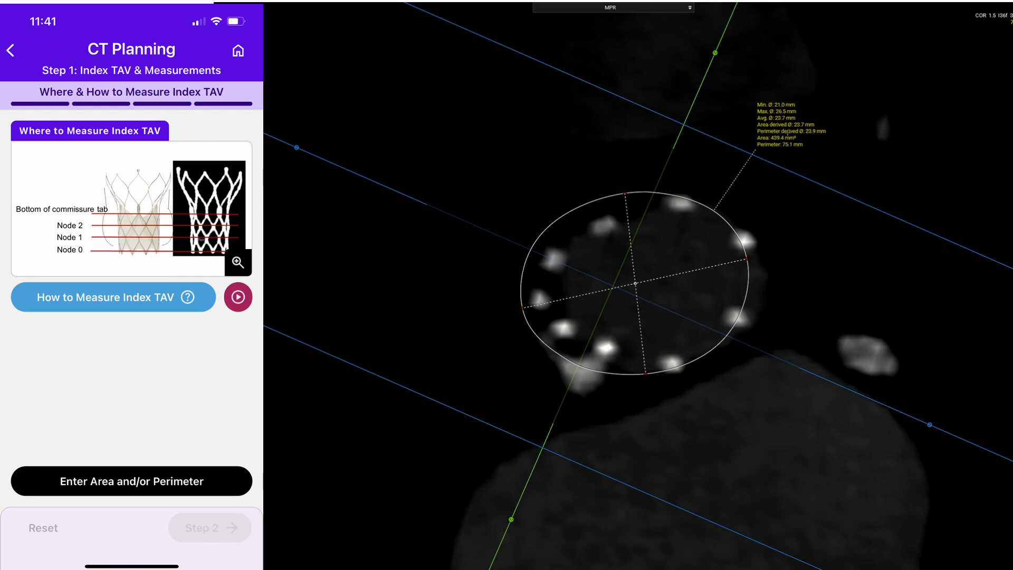
- Trace a new polygon measurement around the stent struts at Node 0 on the enlarged cross-section
right_click(787, 132)
left_click(795, 159)
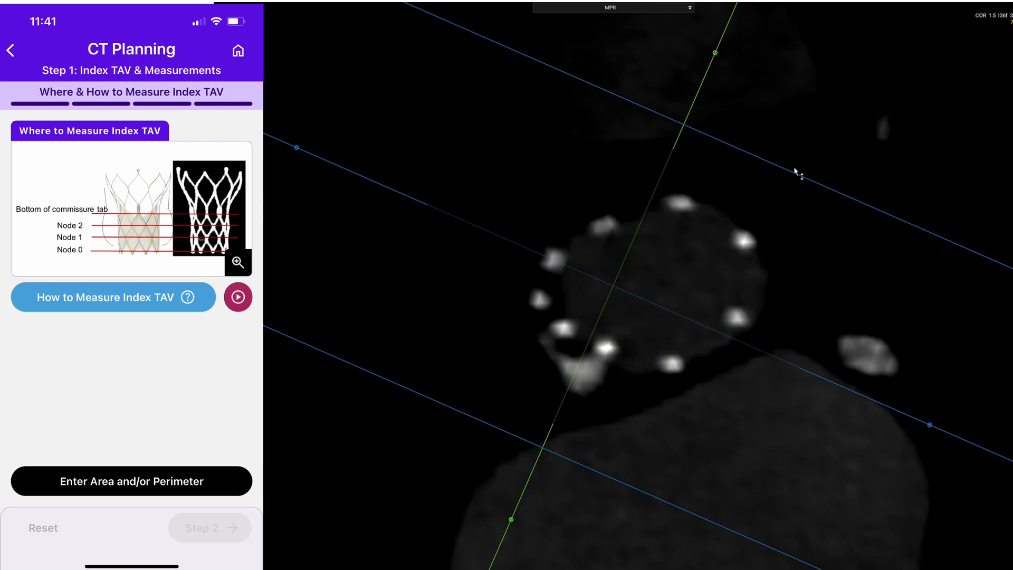
right_click(772, 184)
mouse_move(823, 219)
left_click(920, 273)
mouse_move(680, 199)
left_mouse_down()
mouse_move(554, 256)
mouse_move(538, 284)
mouse_move(539, 306)
mouse_move(562, 330)
mouse_move(664, 362)
mouse_move(712, 348)
mouse_move(742, 313)
mouse_move(745, 238)
mouse_move(715, 212)
left_mouse_up()
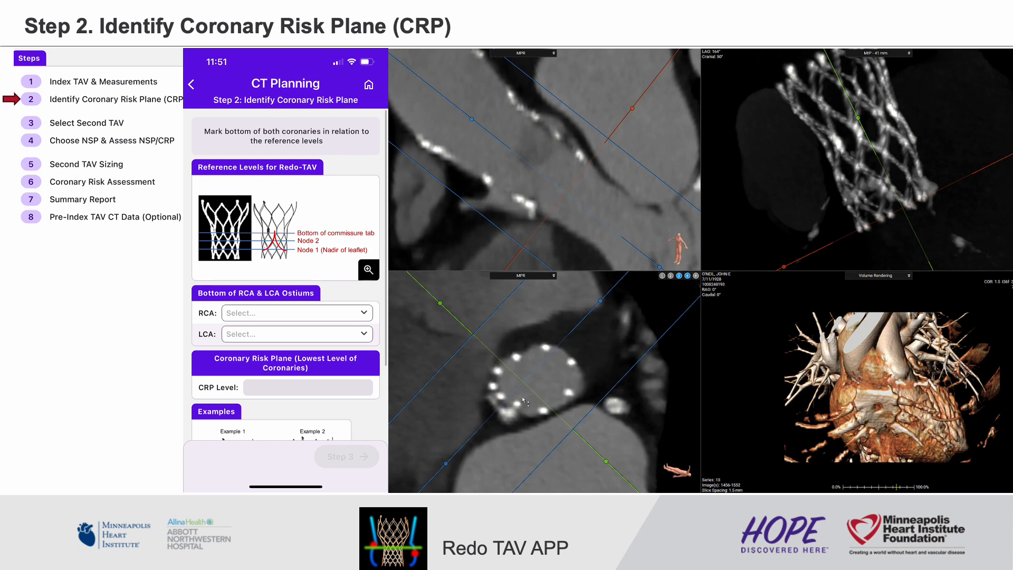
- Move the cross-section up the stent frame from Node 0 to the leaflet level to locate the coronary ostia
scroll(605, 380, "down", 3)
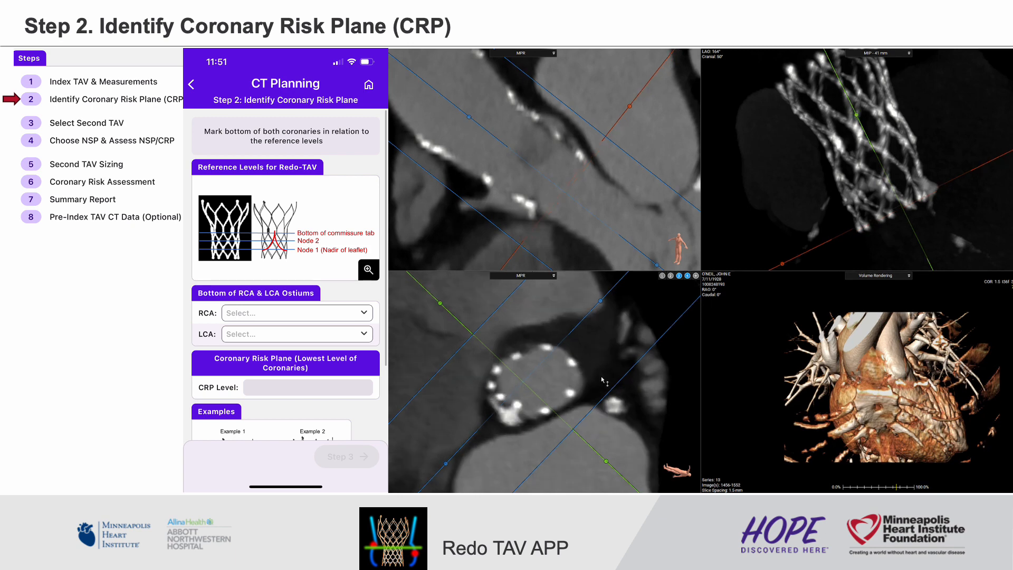
scroll(604, 381, "down", 5)
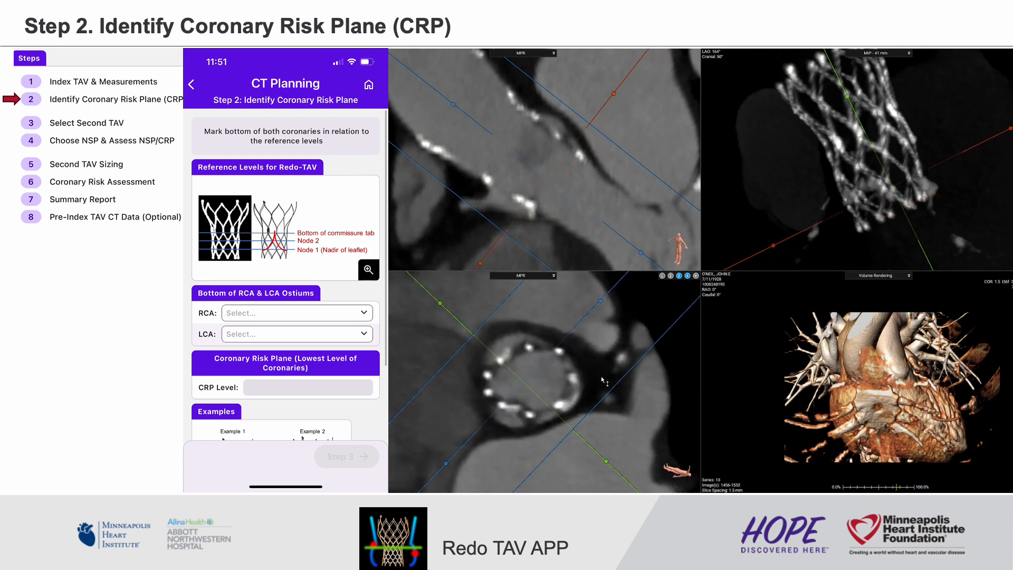
scroll(604, 380, "down", 5)
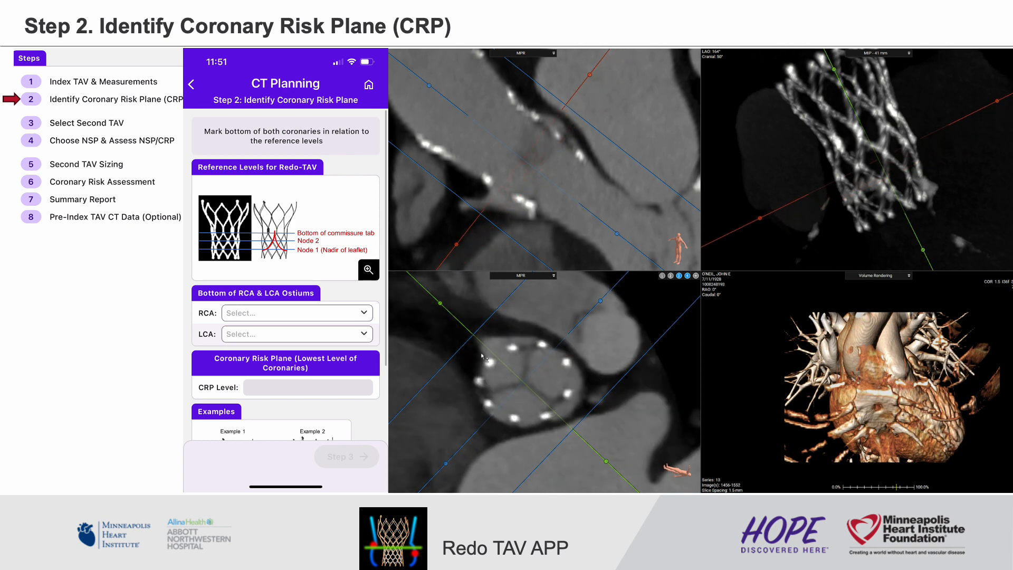
scroll(508, 321, "down", 2)
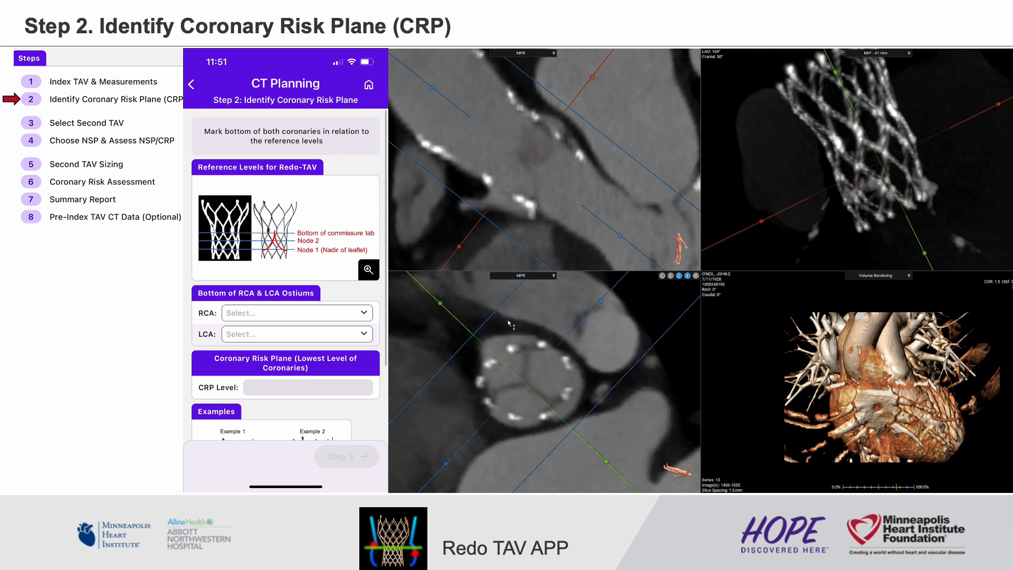
scroll(509, 323, "down", 2)
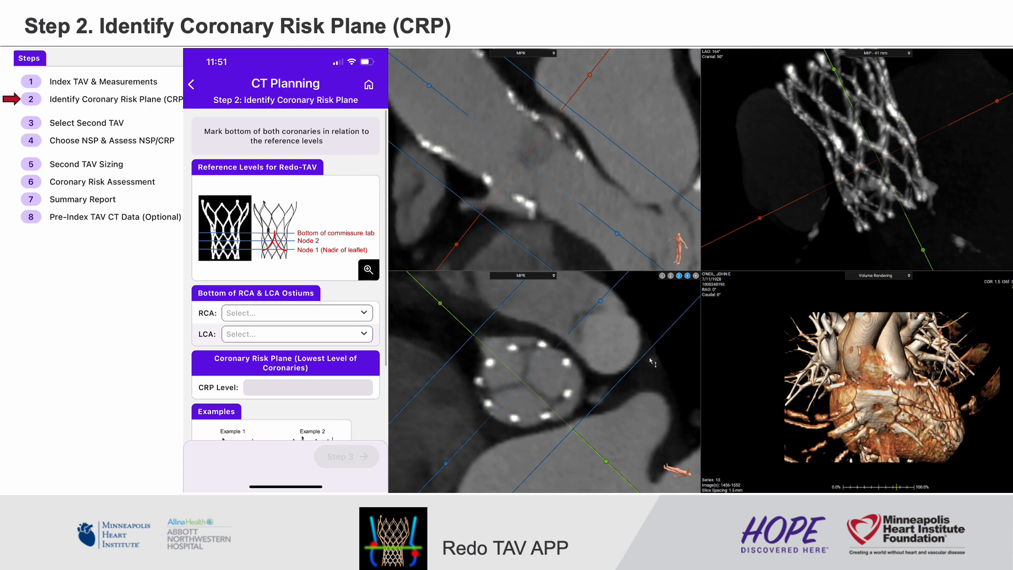
- Rotate the long-axis reference plane around the valve centre on the cross-section to line it up with the coronary ostium
left_click_drag(603, 453, 632, 381)
scroll(632, 381, "up", 3)
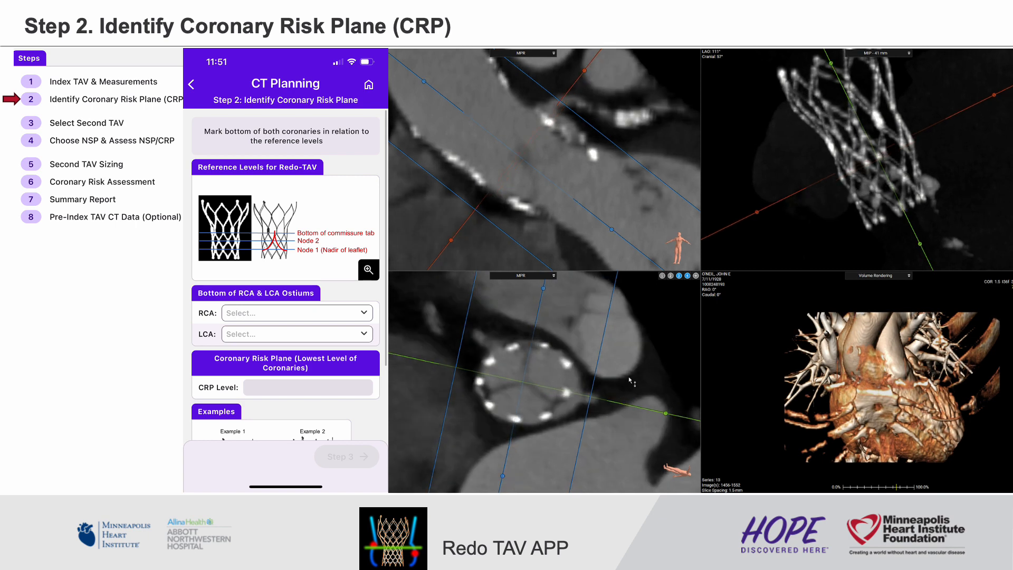
left_click_drag(666, 413, 665, 414)
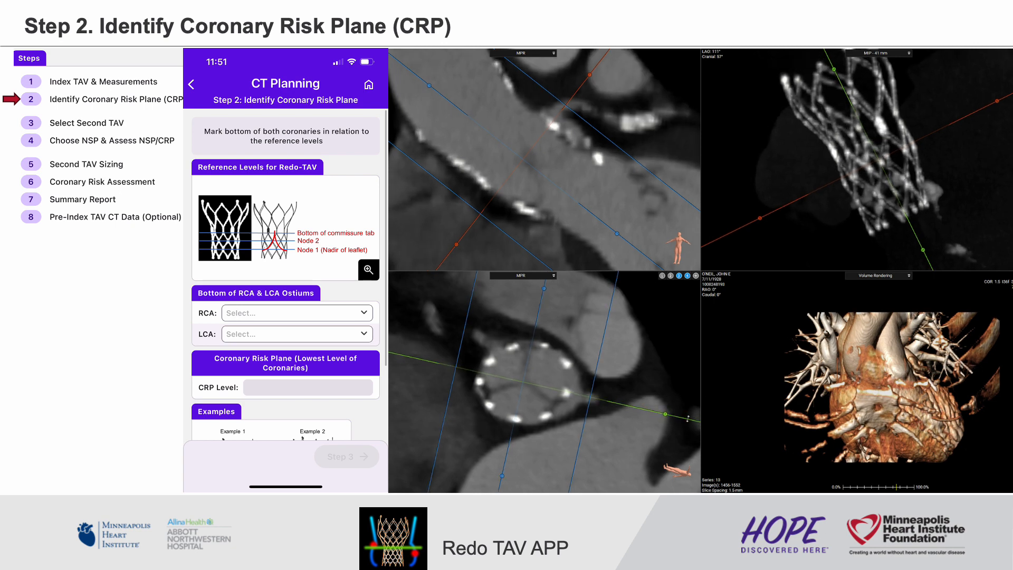
left_click_drag(666, 415, 694, 395)
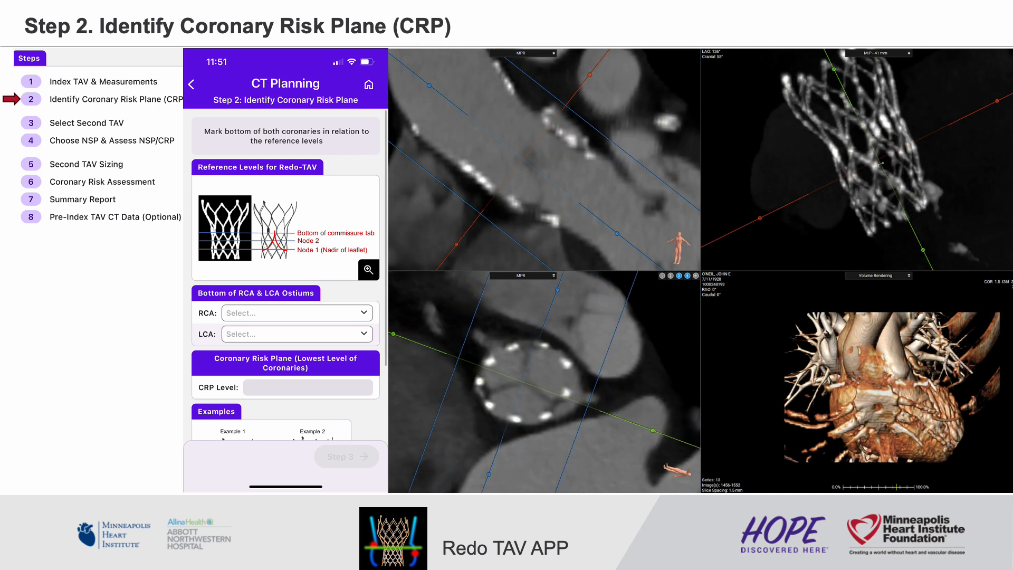